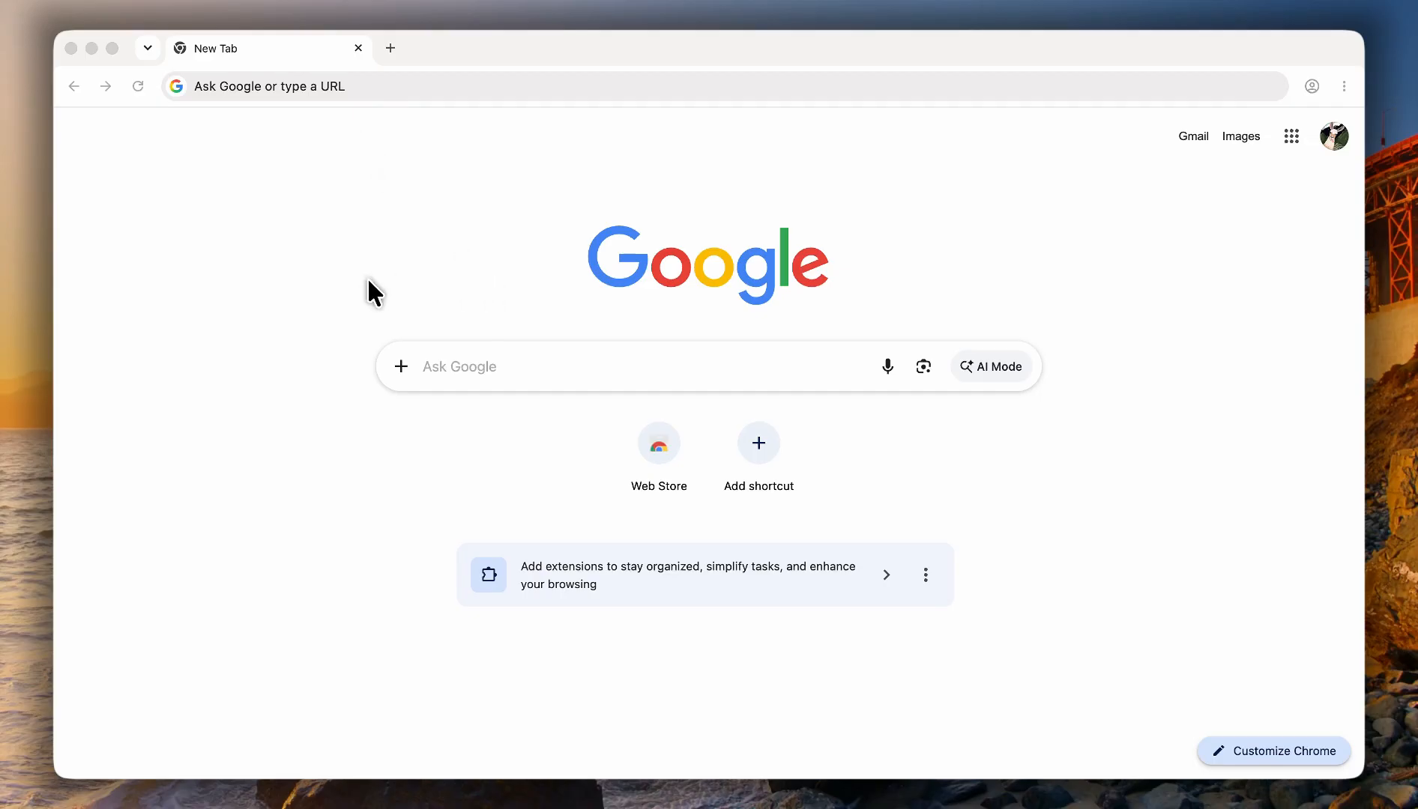
Step: Search the web for "google sheets" and open the Google Sheets: Sign-in result to create a new spreadsheet
left_click(281, 86)
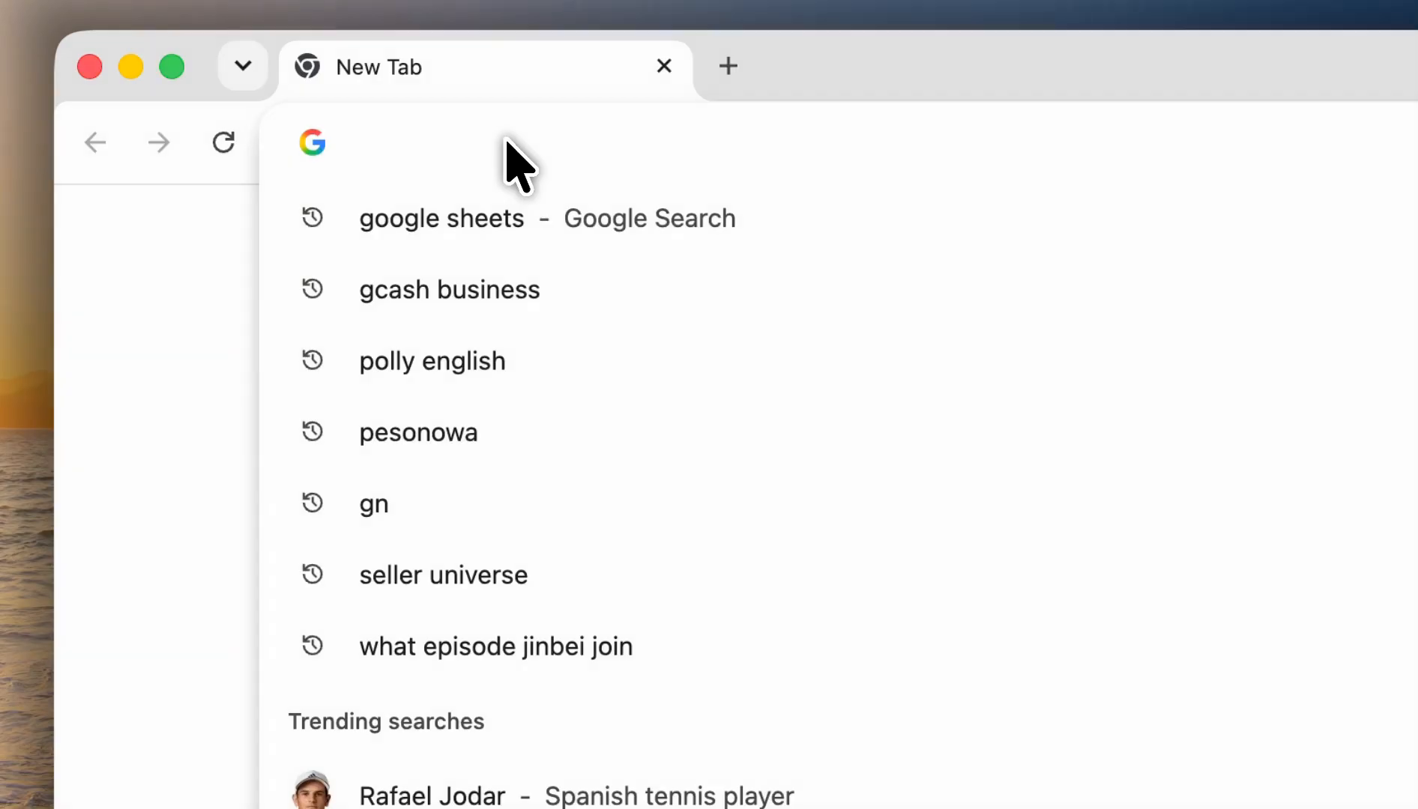
type("google sheets")
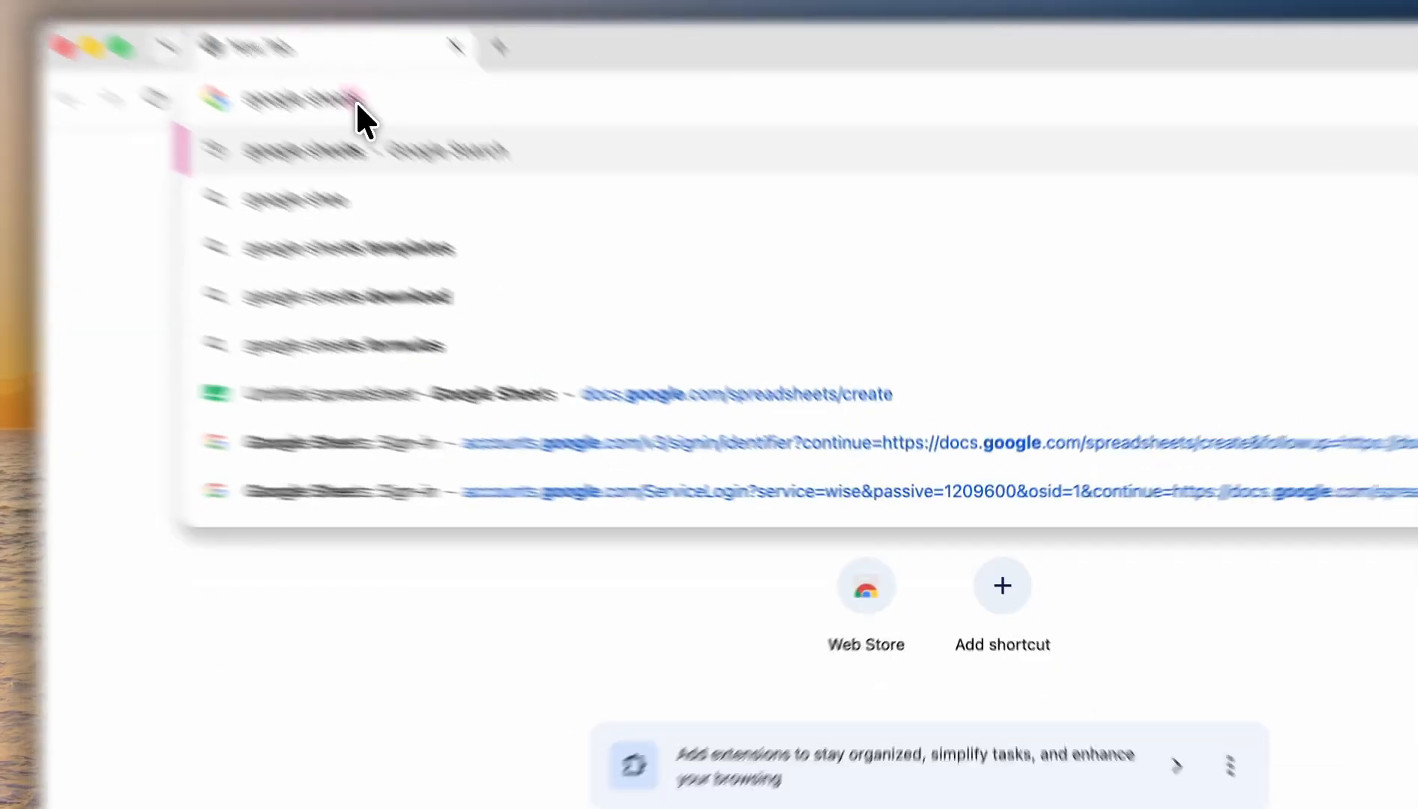
key("Return")
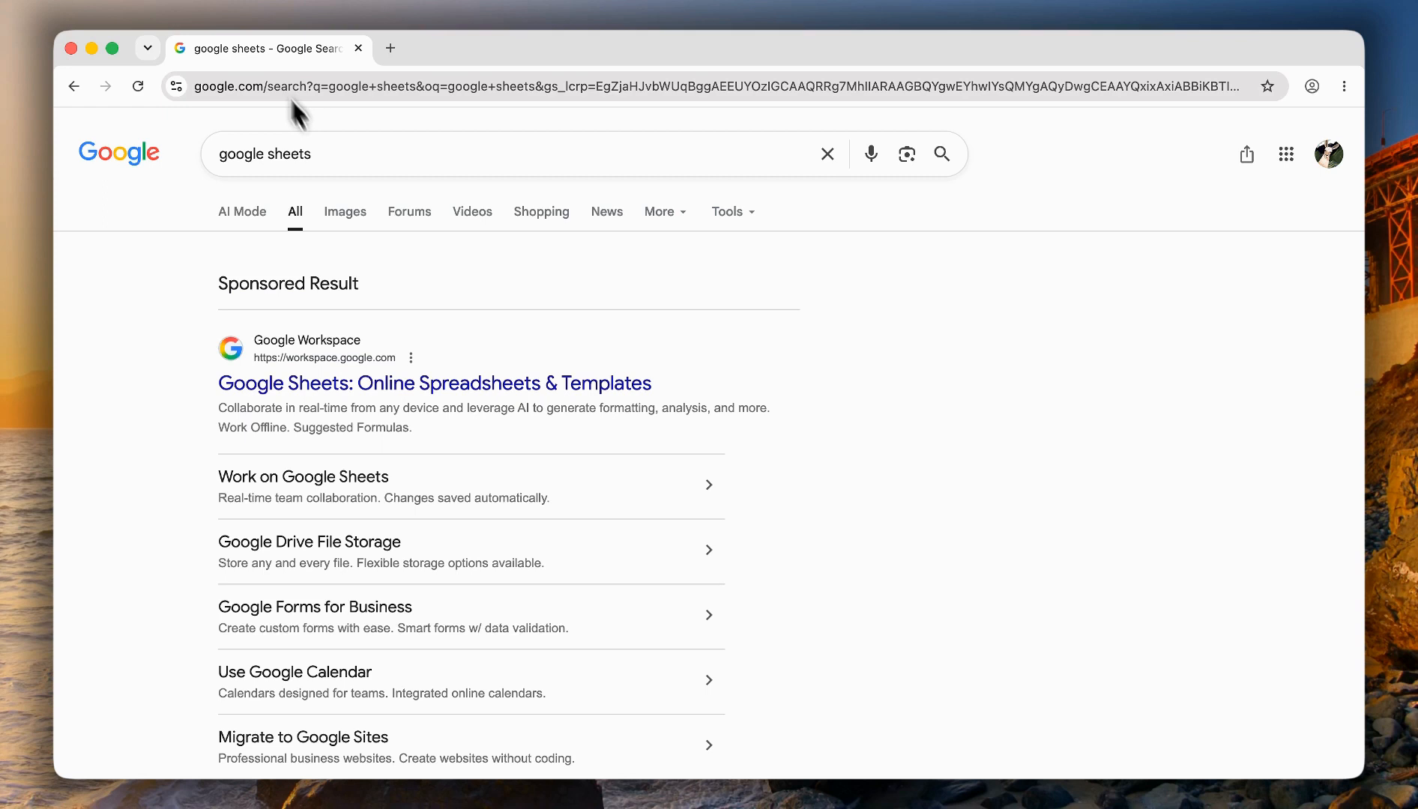
scroll(370, 243, "down", 5)
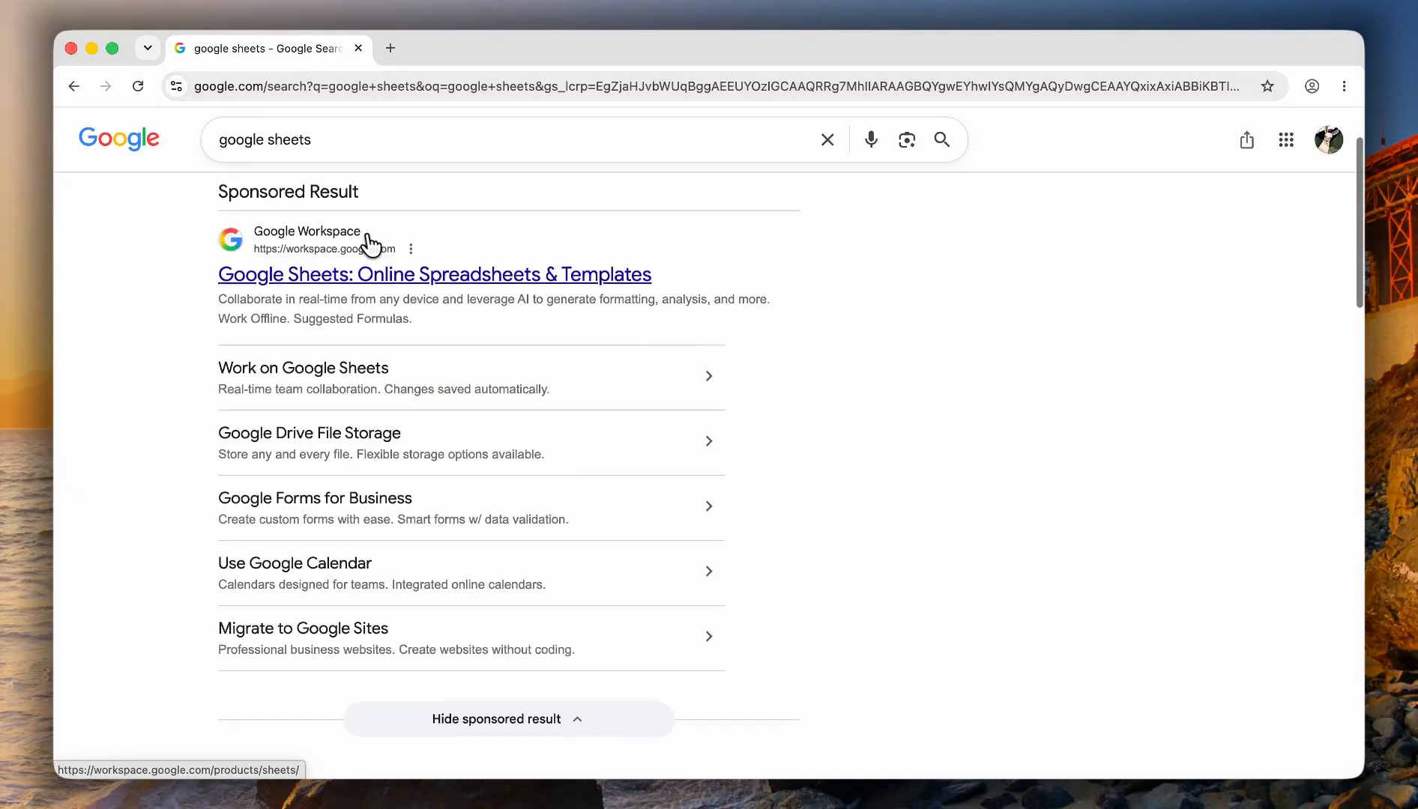
scroll(370, 244, "down", 3)
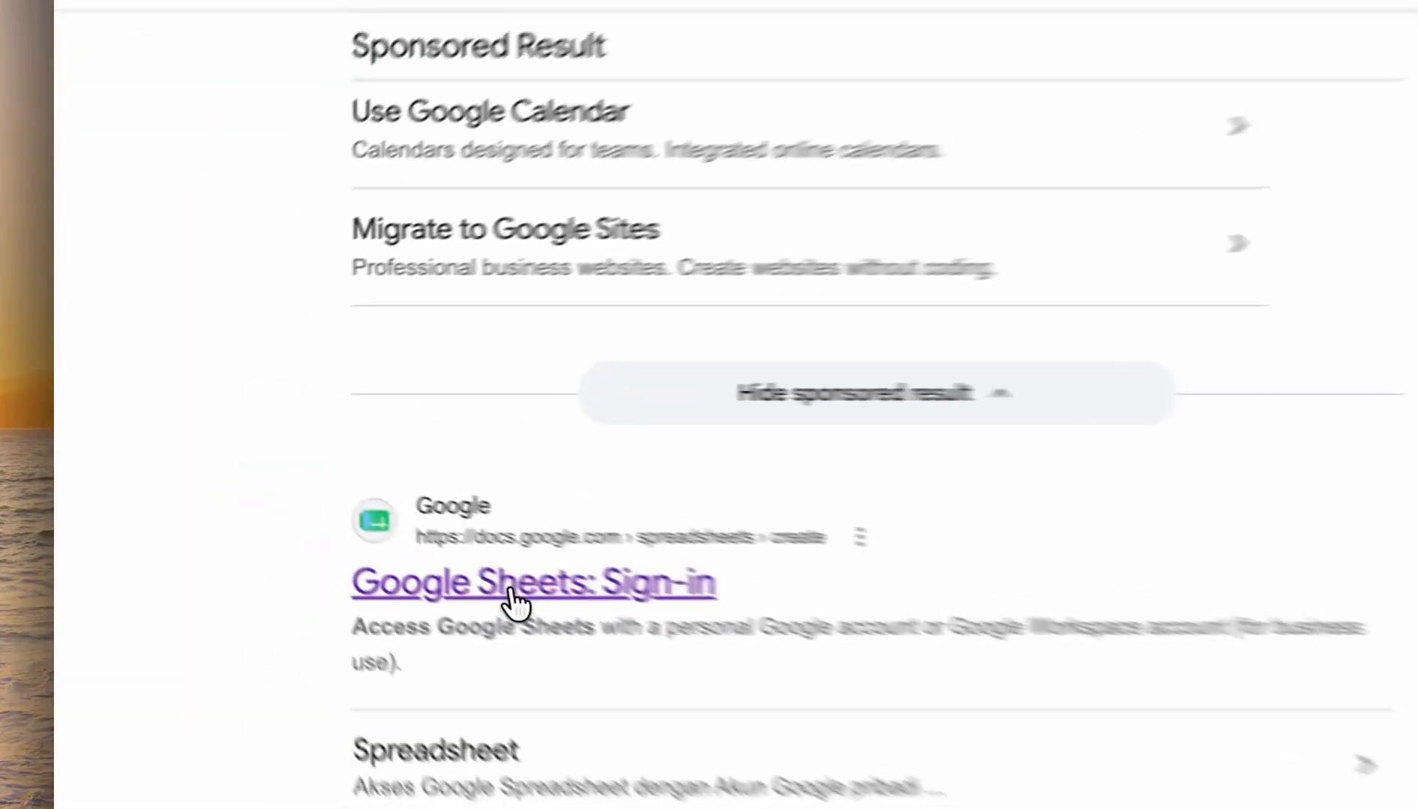
left_click(311, 494)
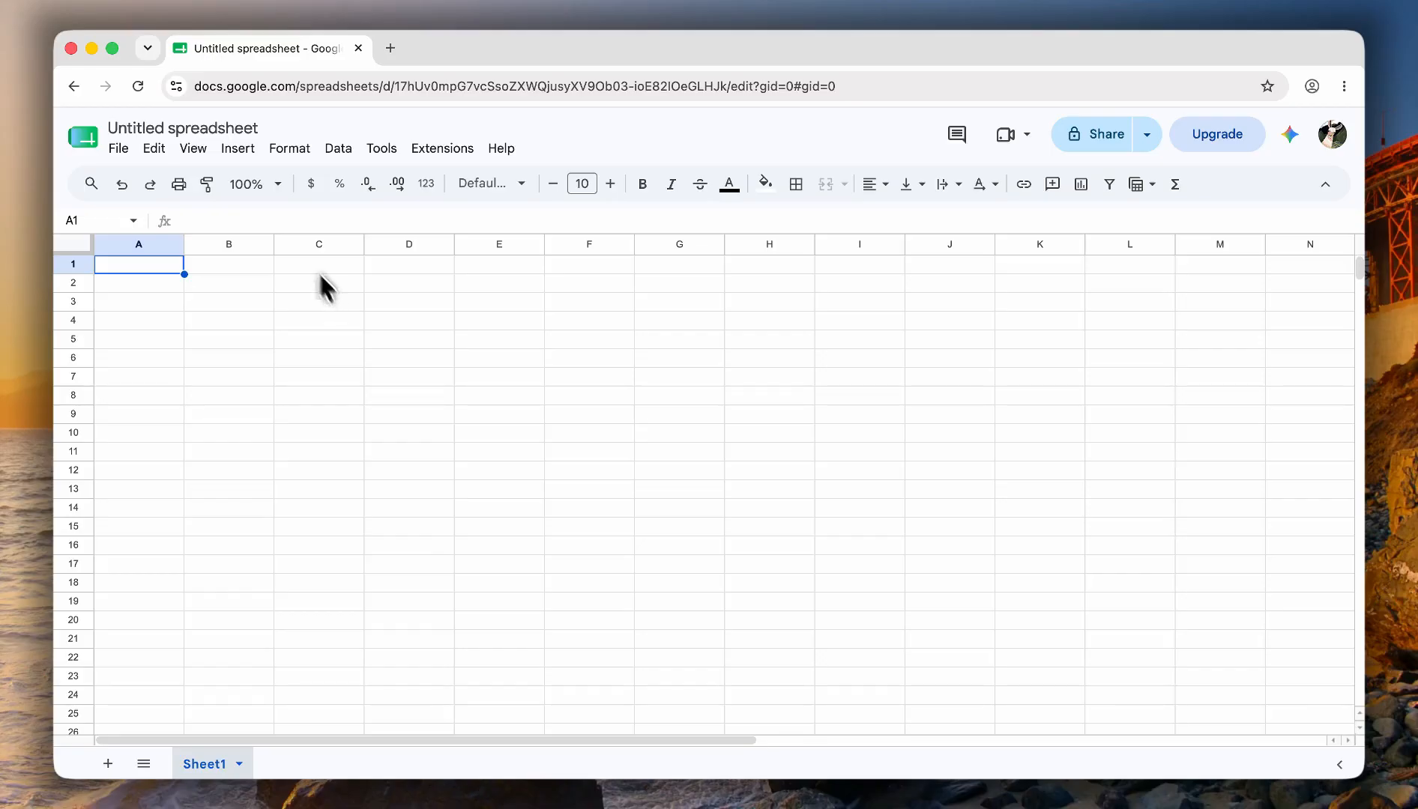
Step: Rename the untitled spreadsheet as "Test"
left_click(220, 128)
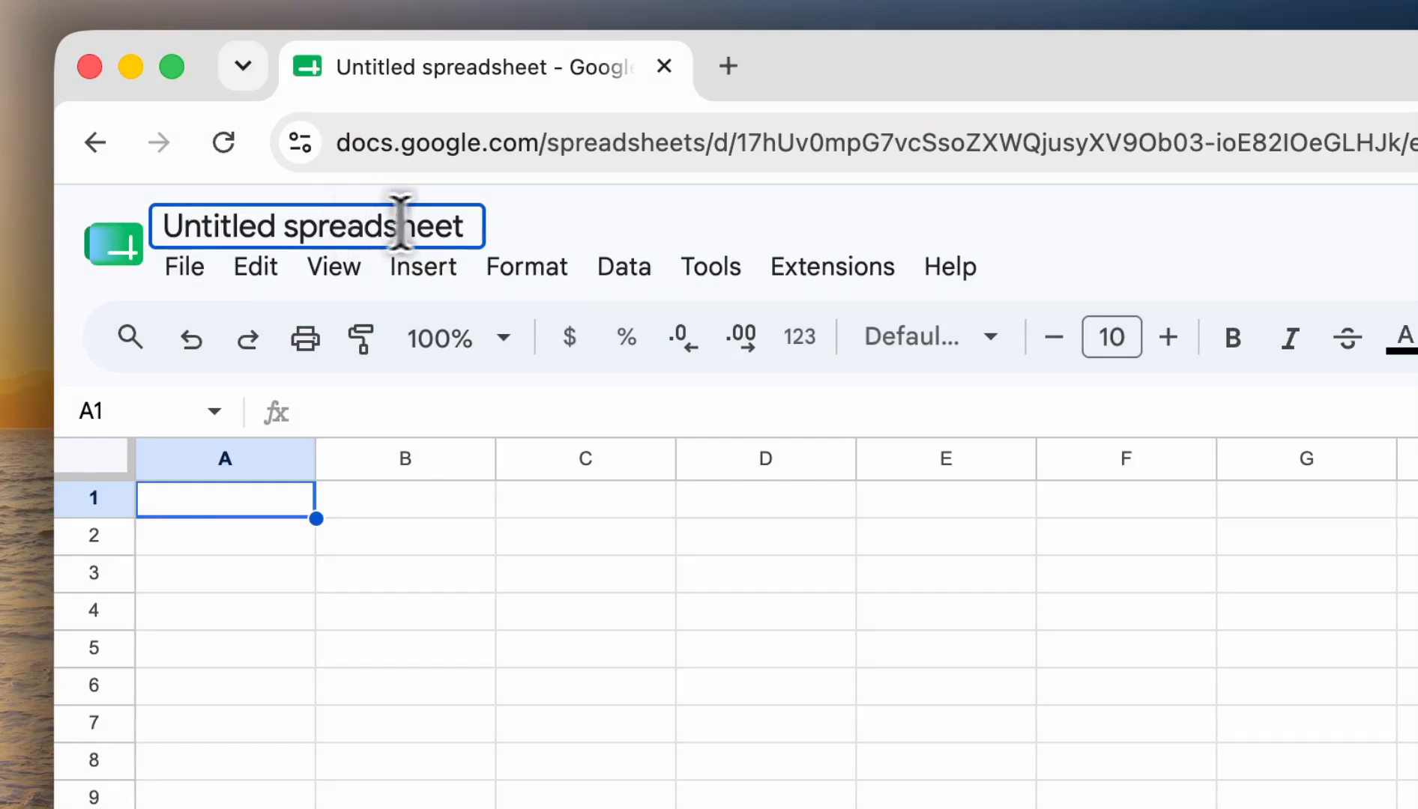
left_click_drag(471, 222, 143, 217)
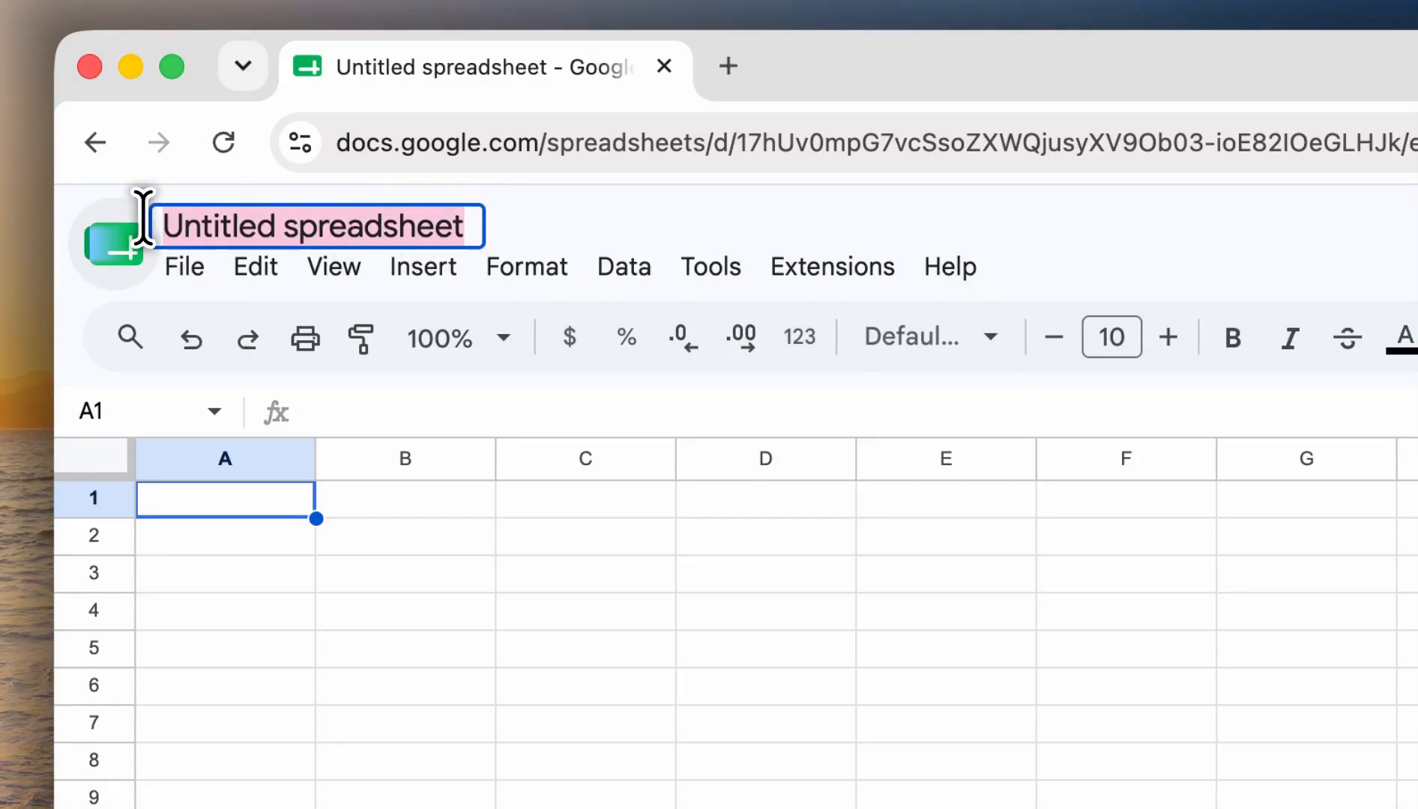
type("T")
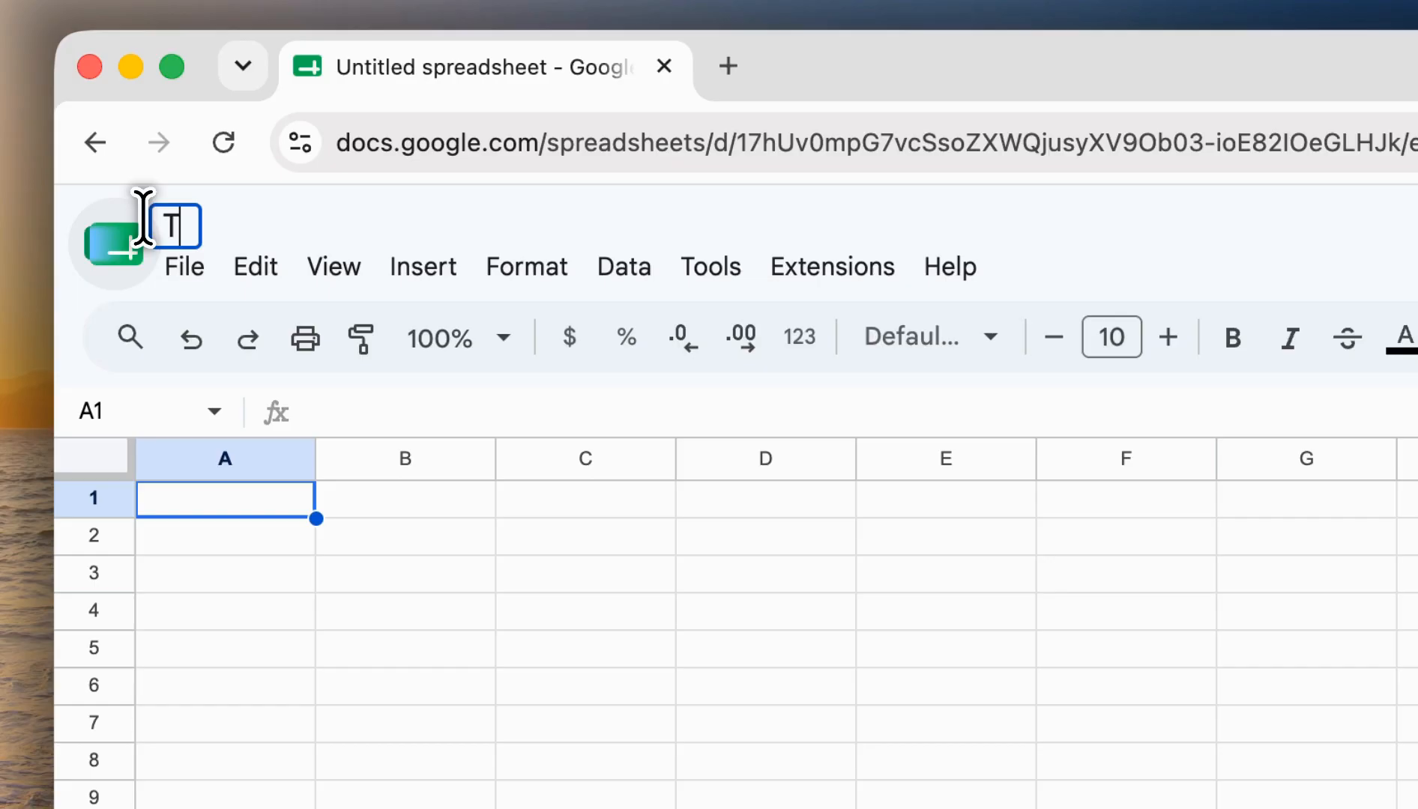
type("est")
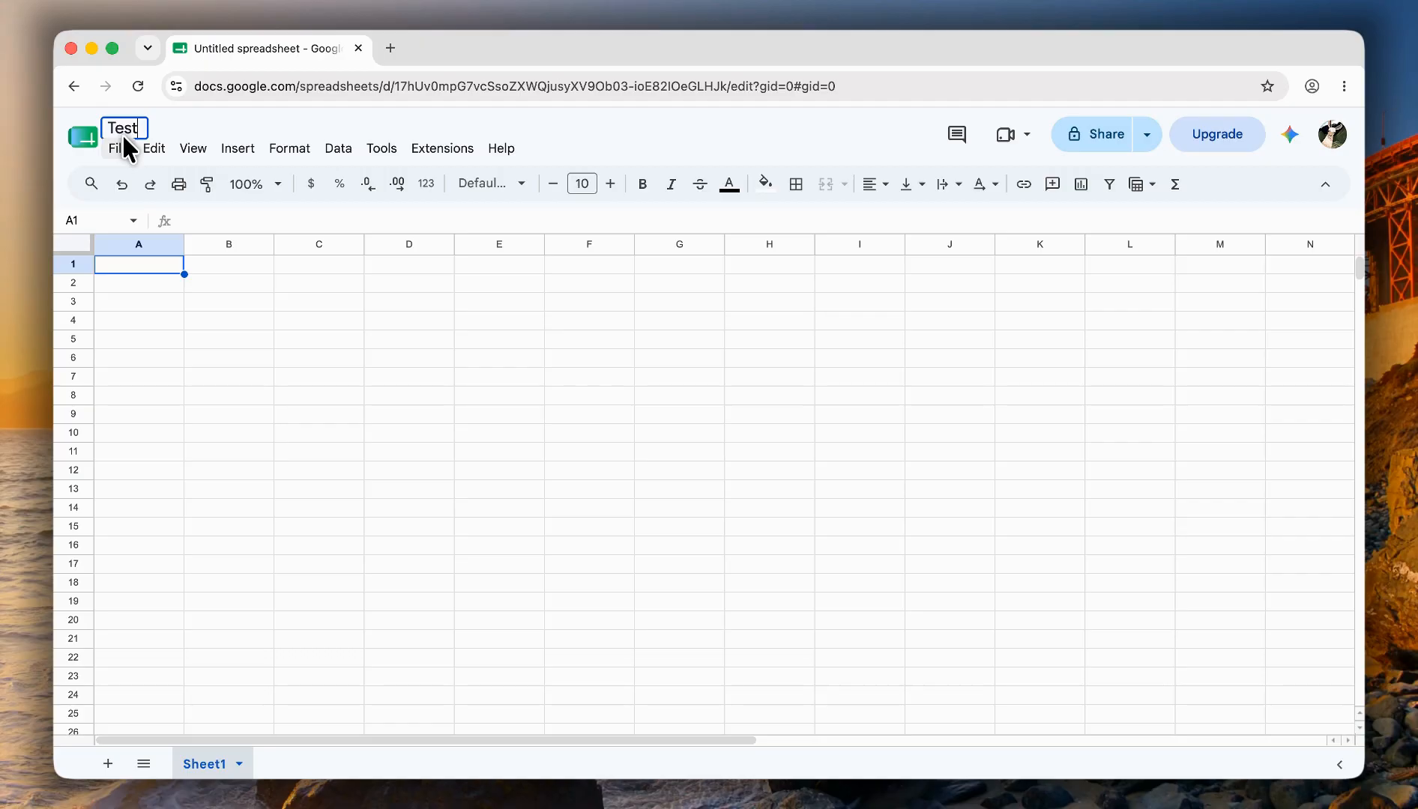
key("Return")
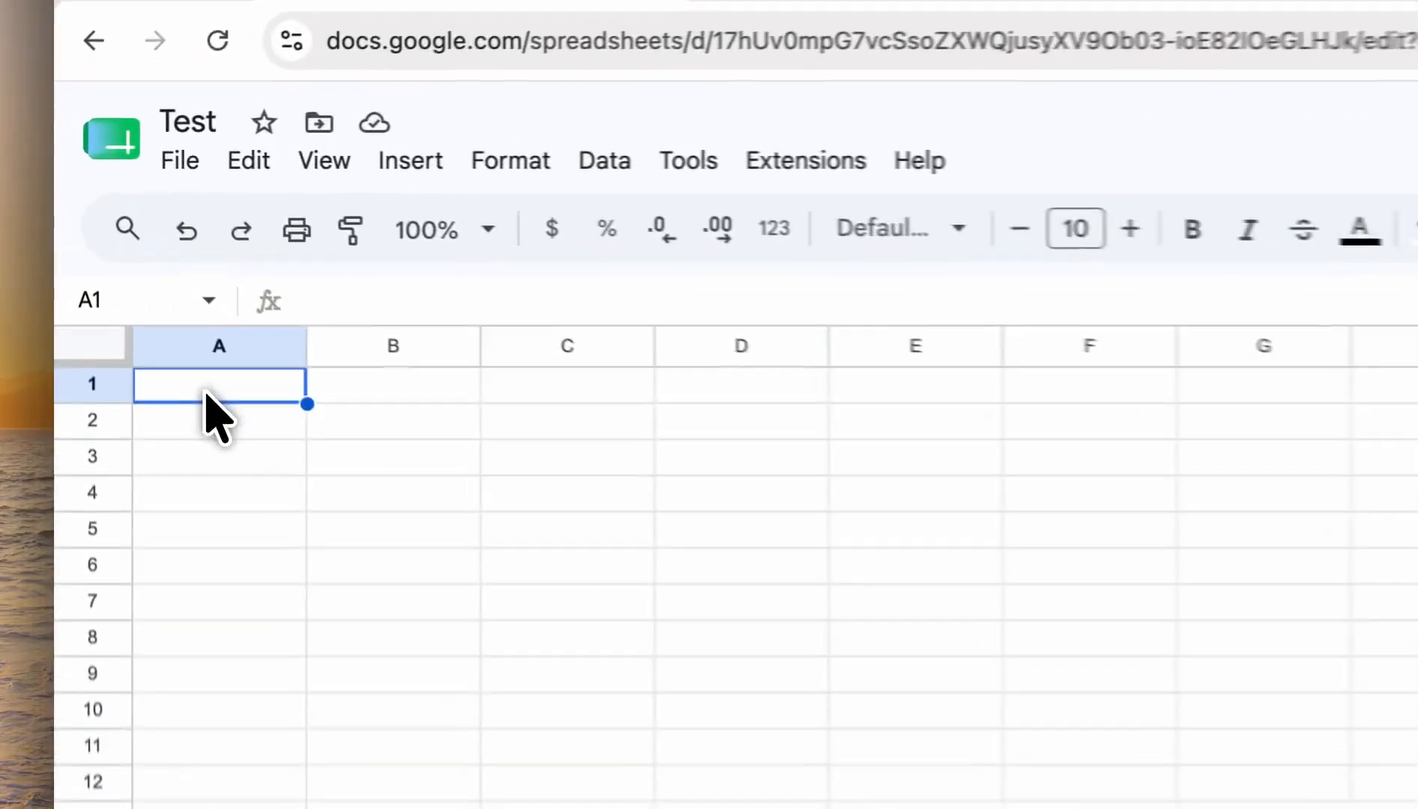
Step: Enter "black widget" in cell A1 and fill it down through cell A4
type("black widg")
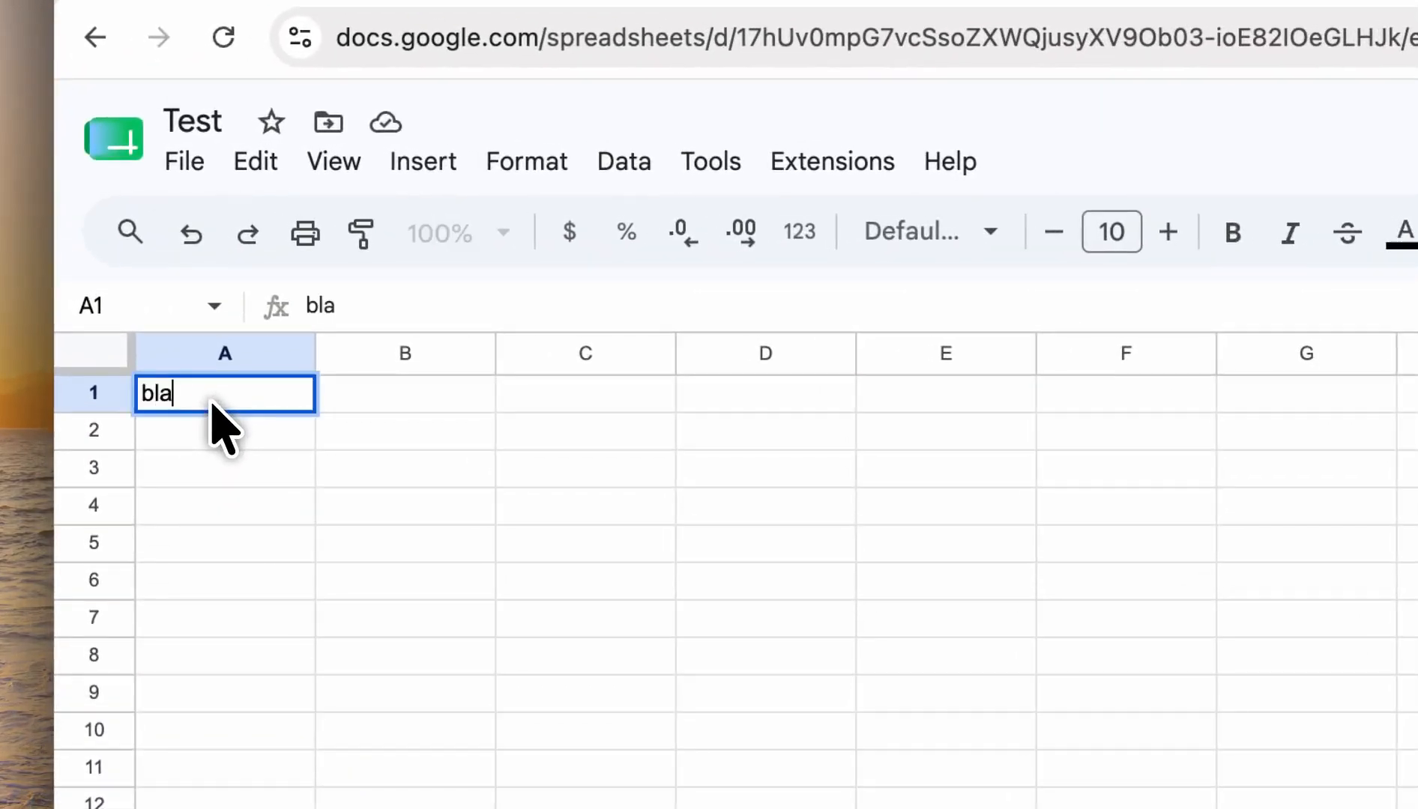
type("et")
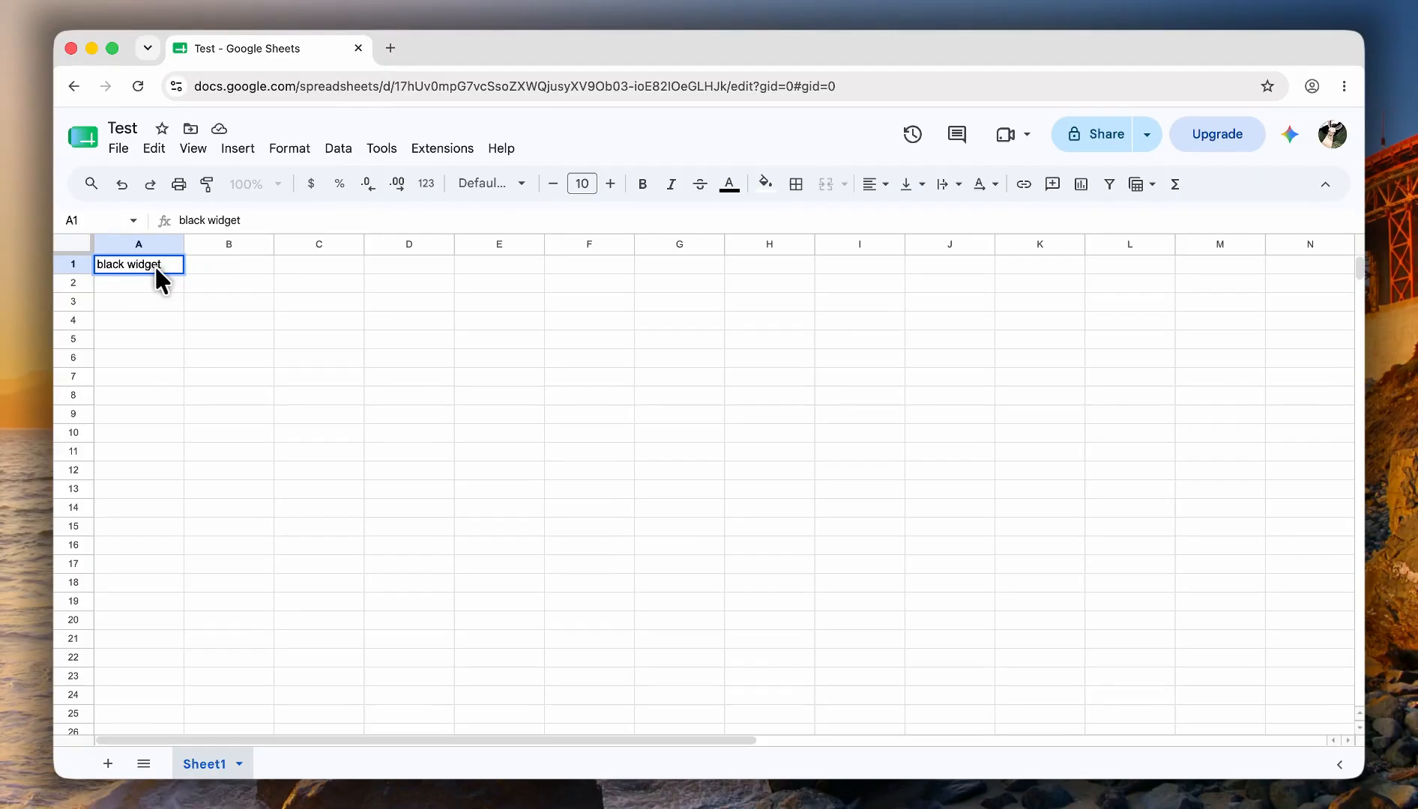
key("Tab")
left_click(177, 268)
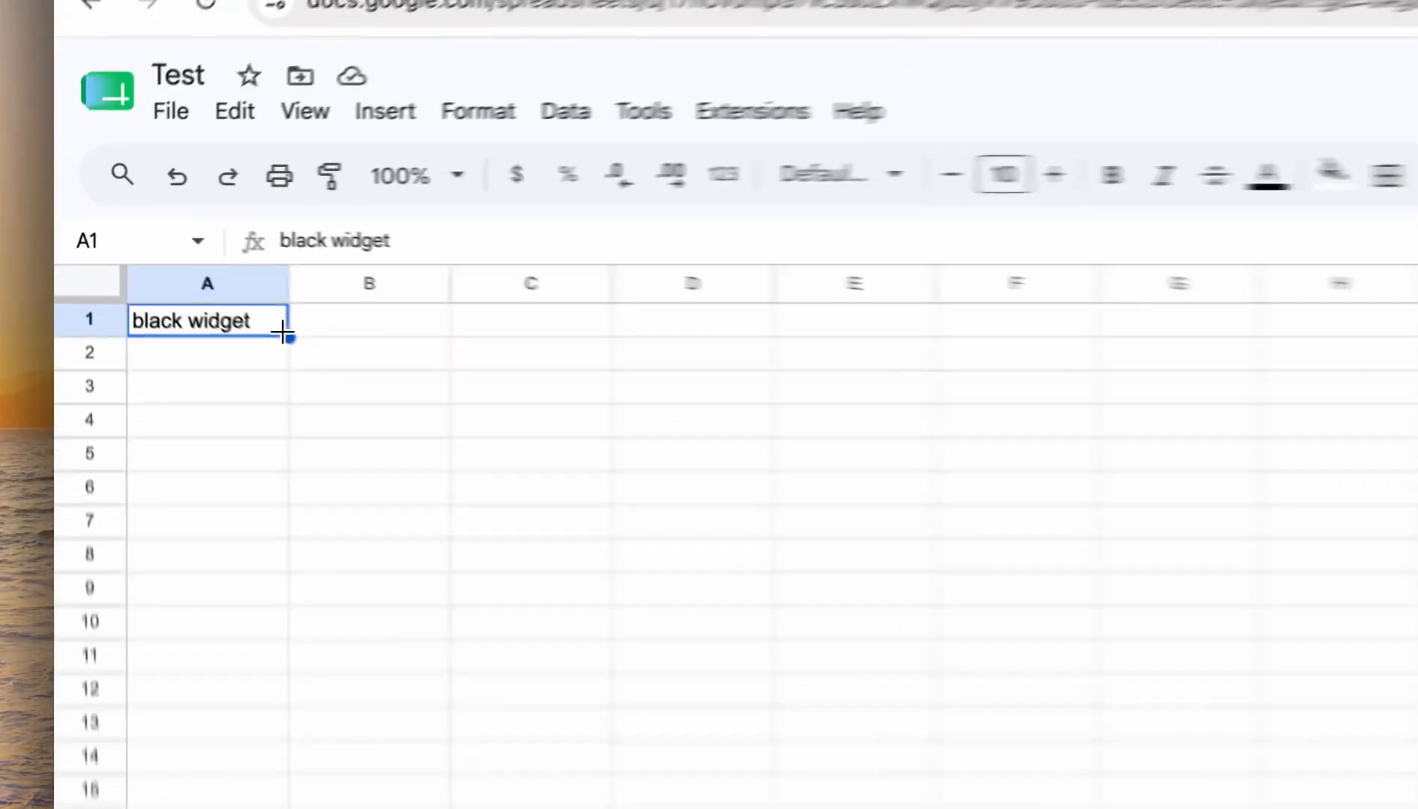
left_click_drag(182, 270, 208, 323)
left_click(367, 414)
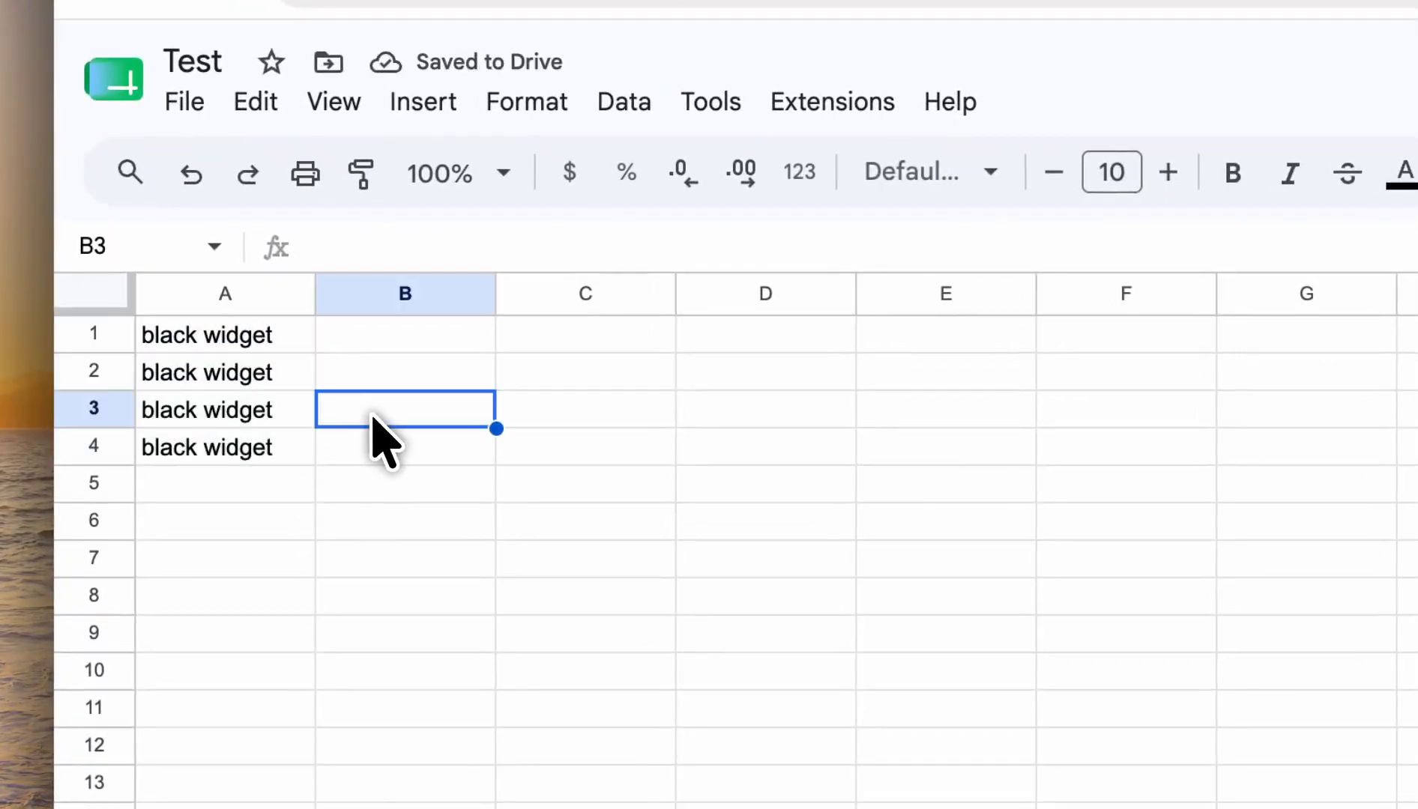
Step: Enter the values 3, 3, 4 and 4 in cells B1 through B4
left_click(388, 333)
type("3")
key("Return")
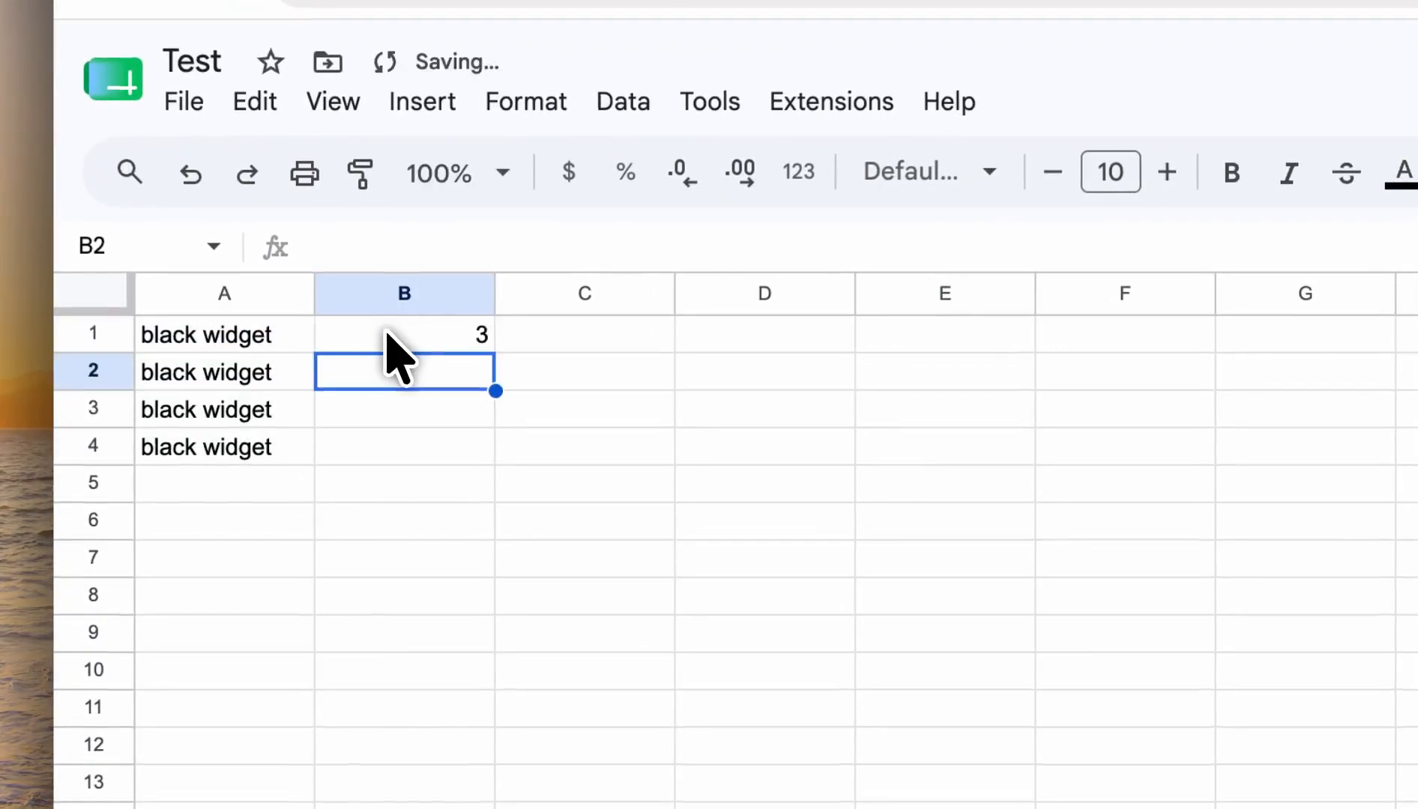
type("3")
key("Return")
type("4")
key("Return")
type("4")
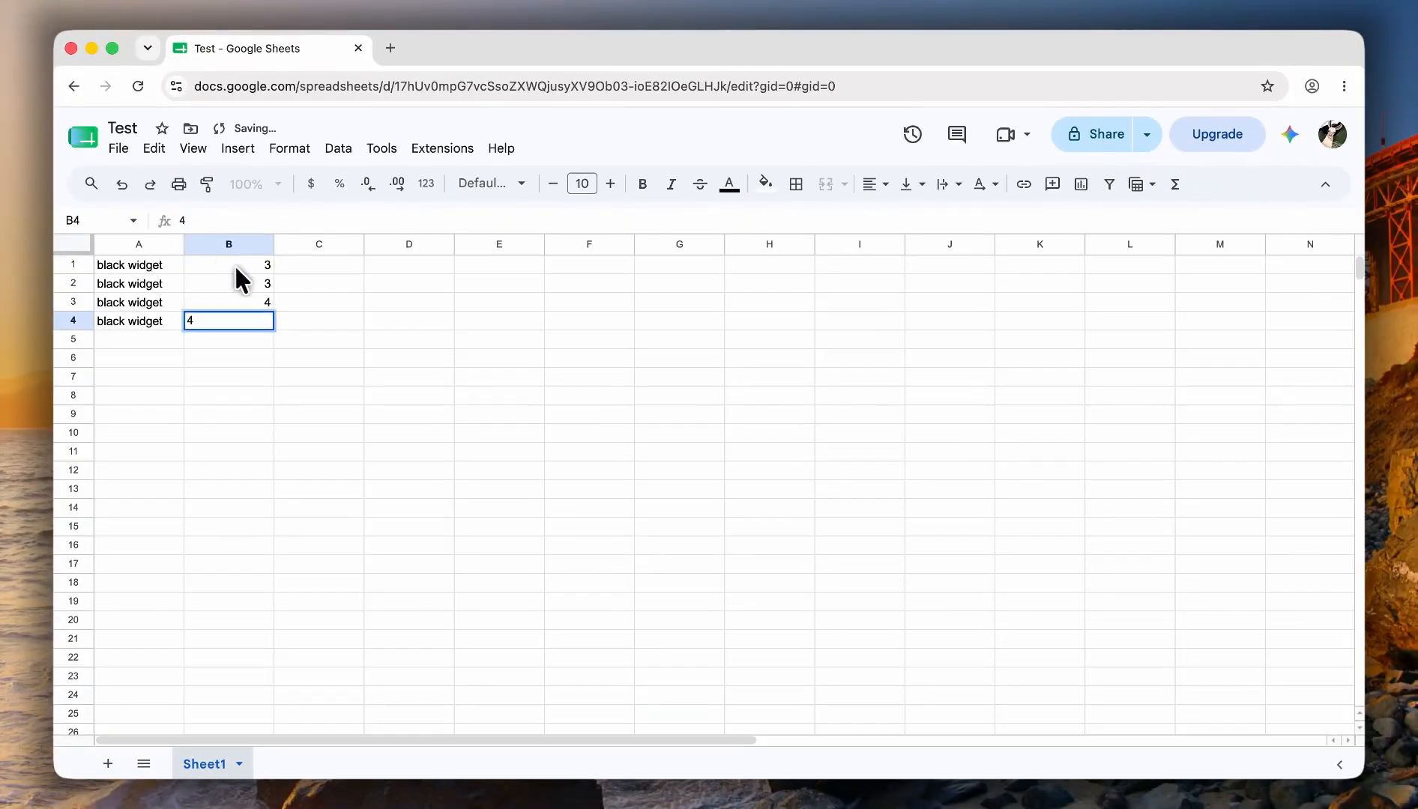
key("Return")
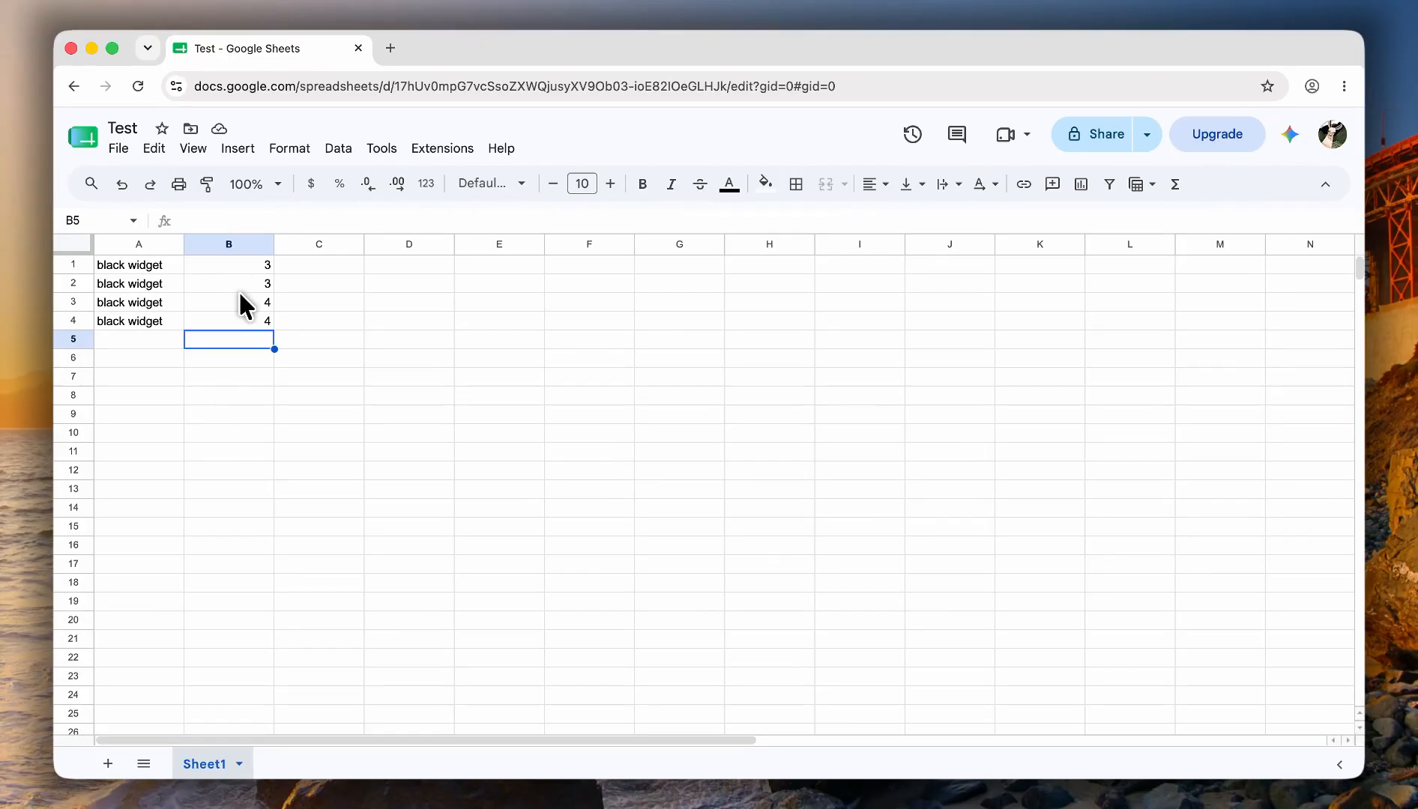
Step: Add up B1:B4 in cell B5 with a SUM formula
type("=SUM")
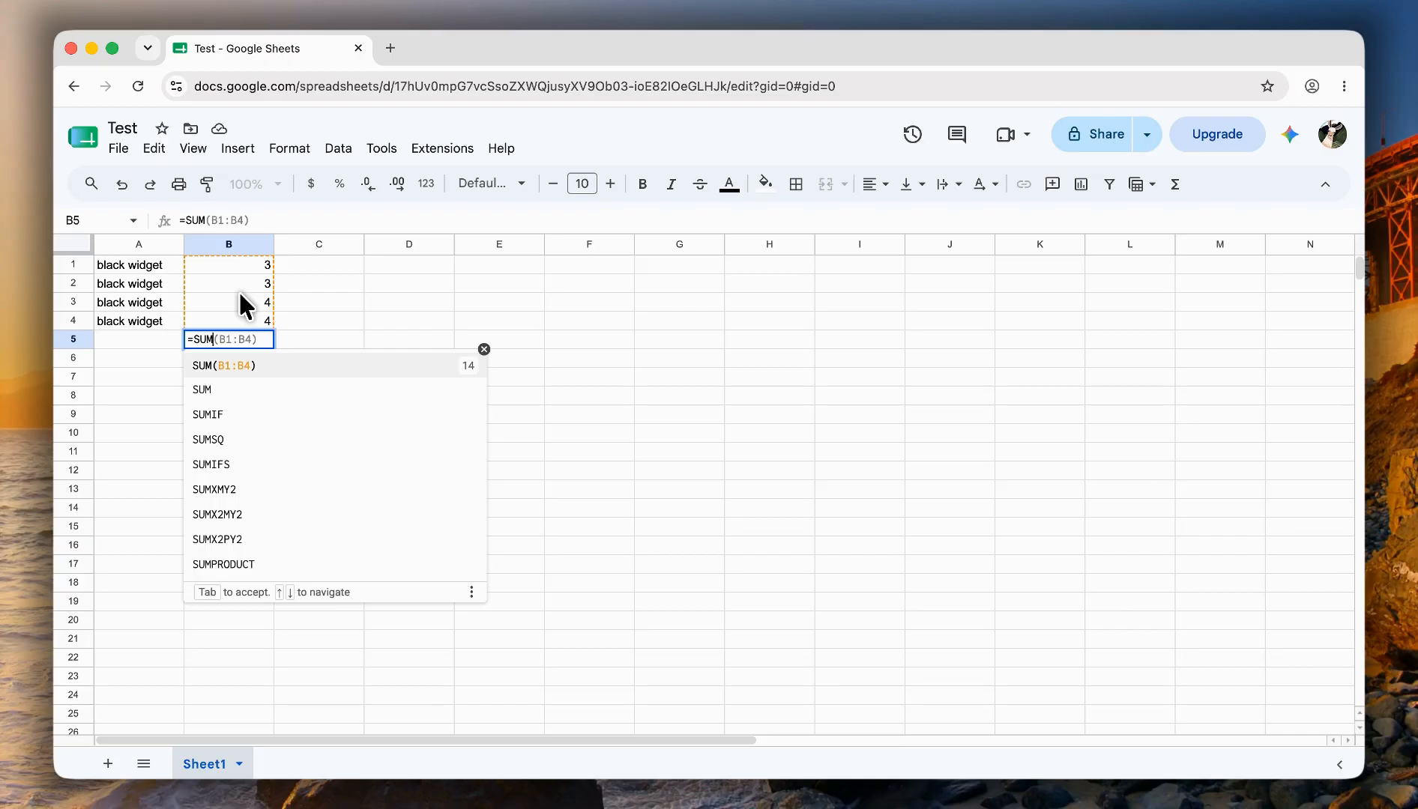
key("shift")
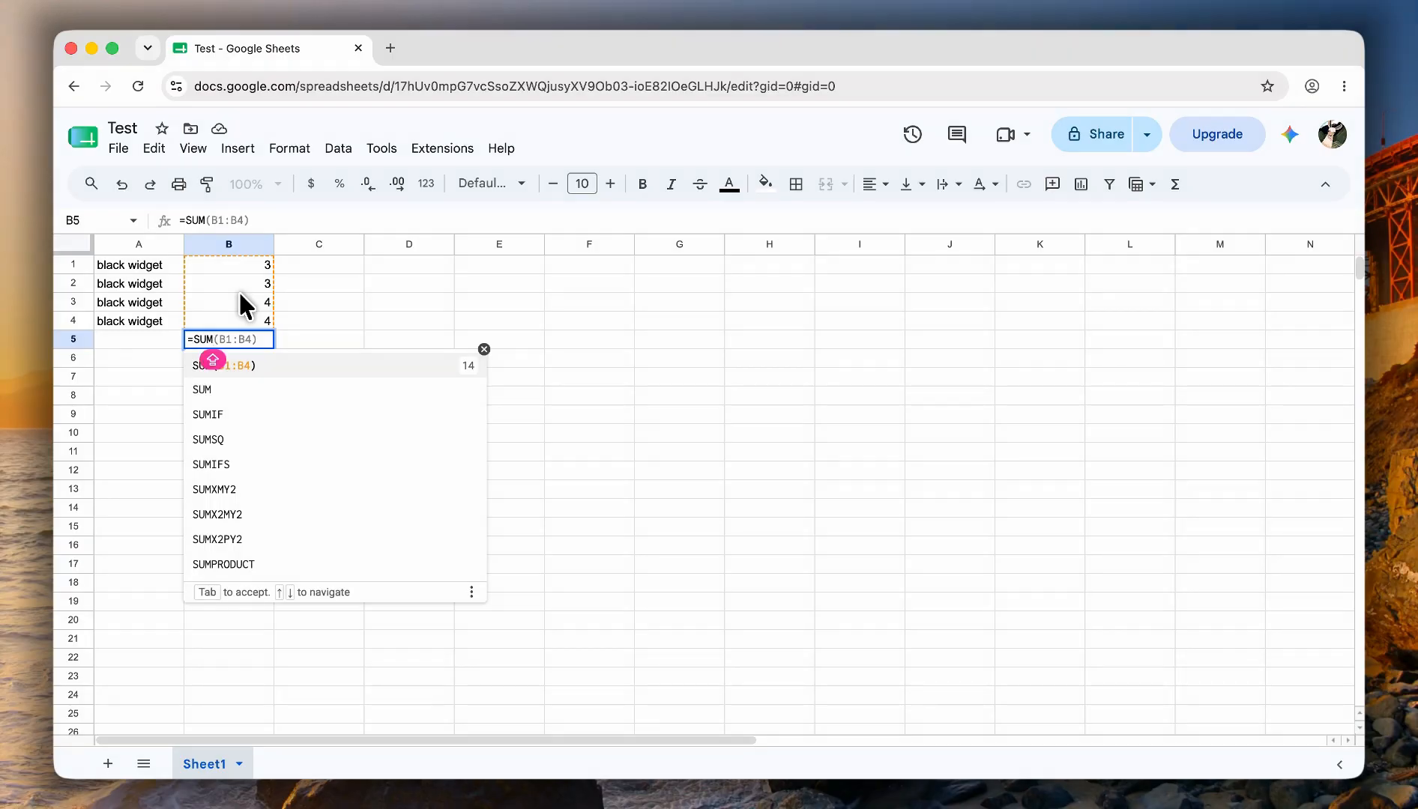
type("(")
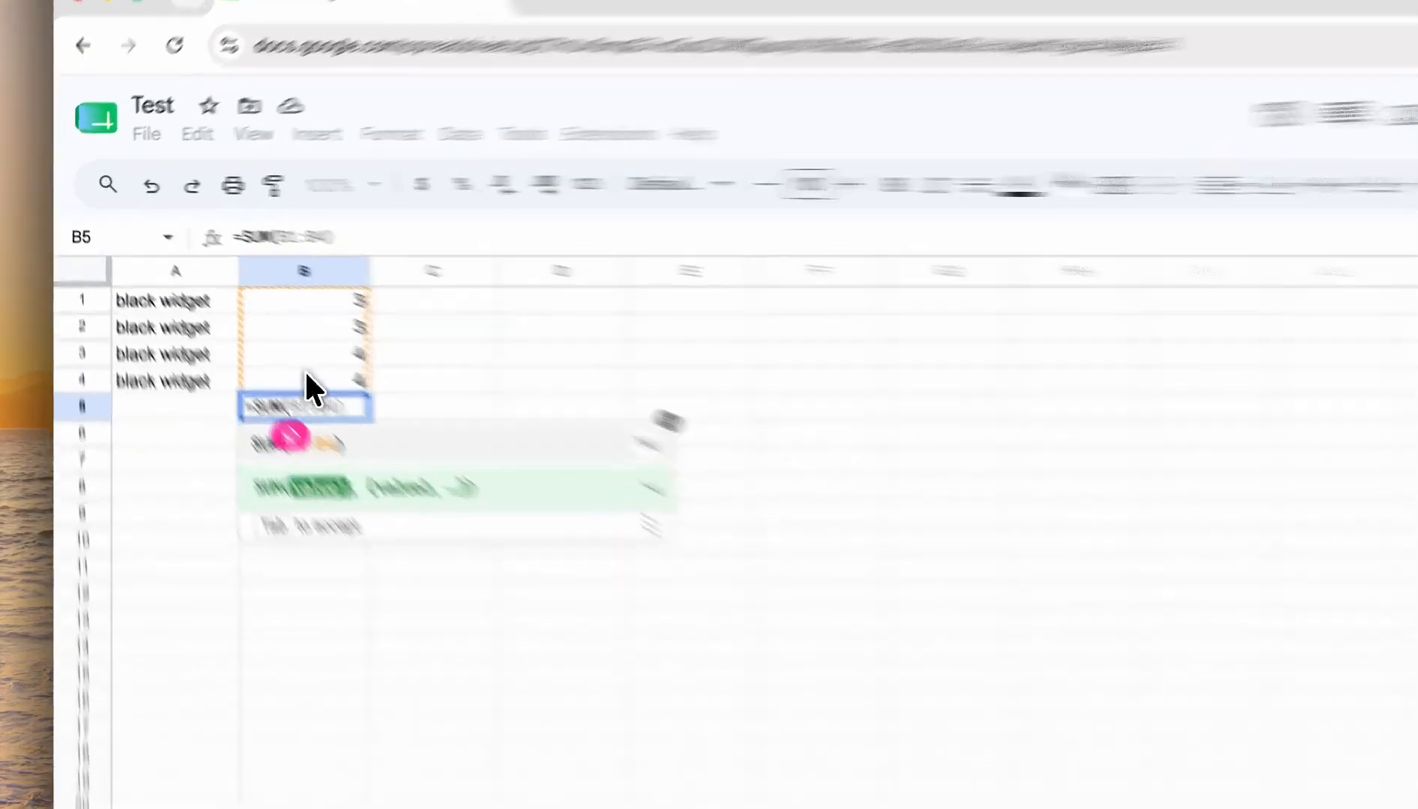
left_click_drag(234, 319, 237, 306)
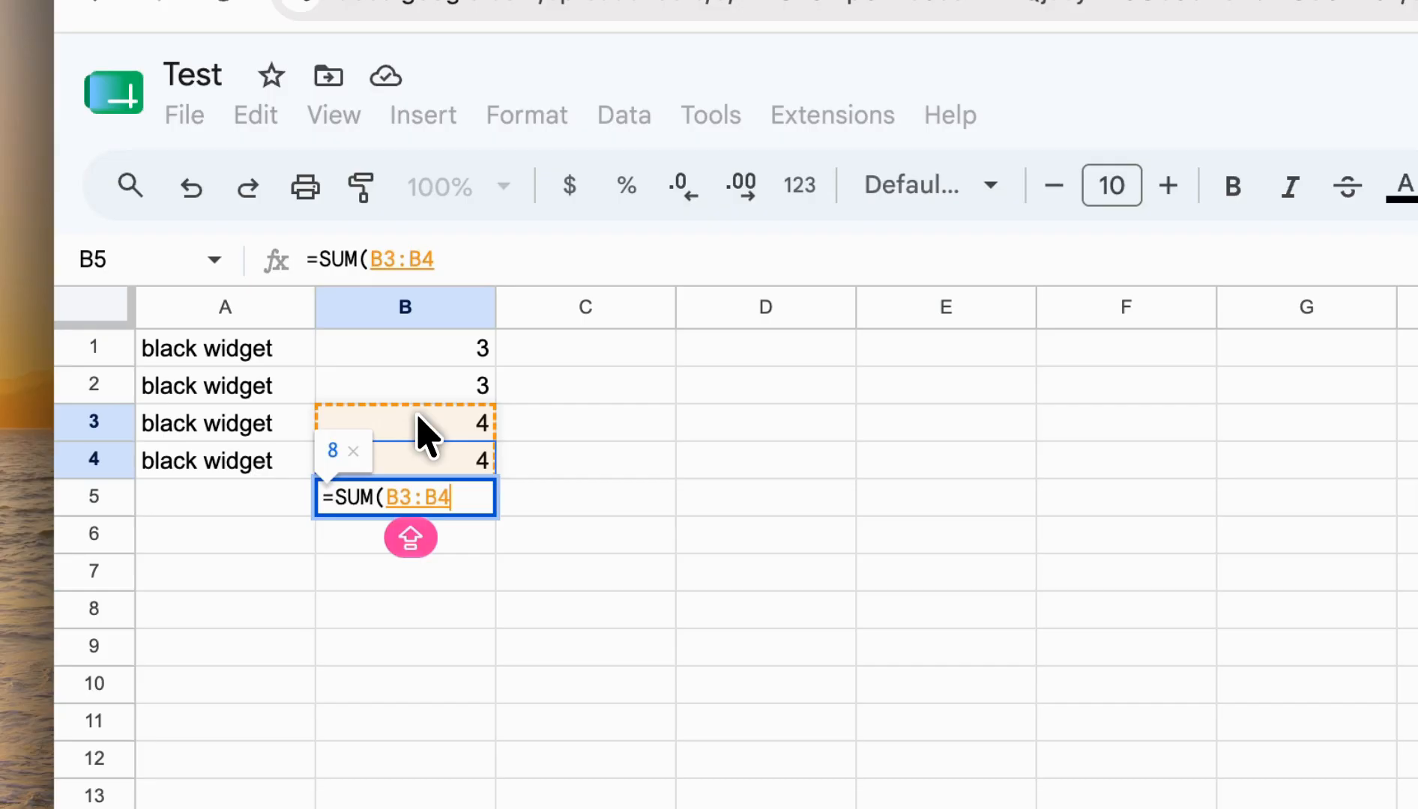
left_click_drag(427, 434, 429, 363)
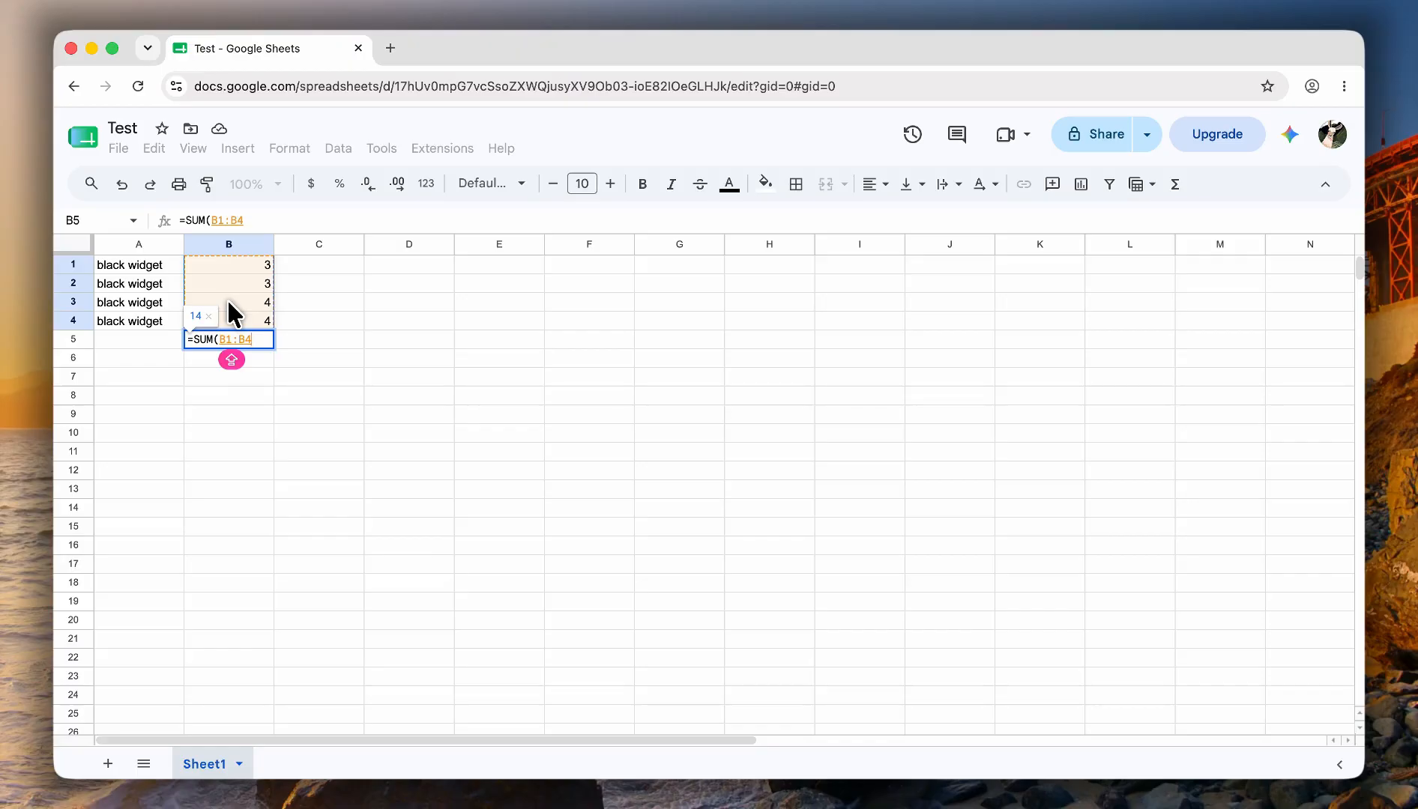
key("Return")
left_click(297, 340)
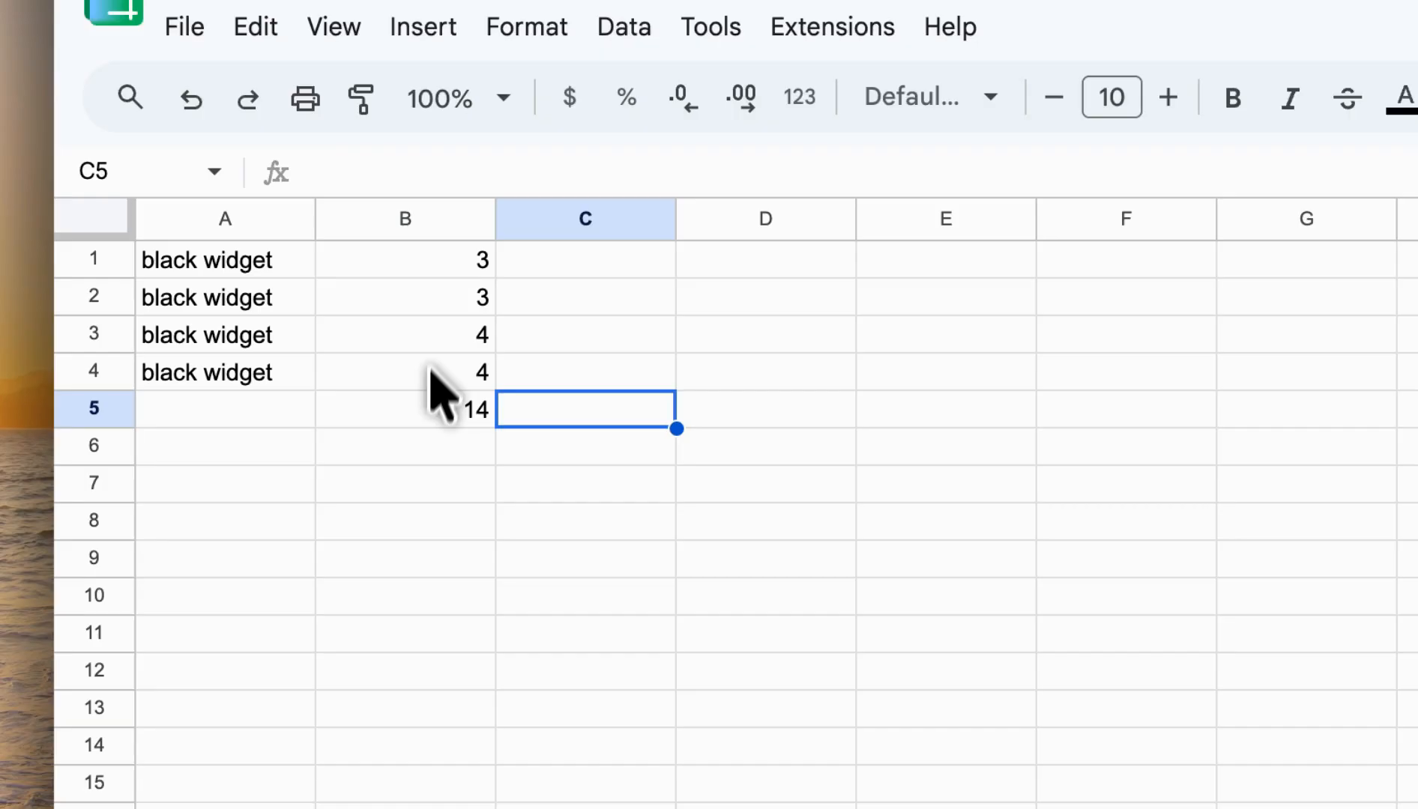
left_click(488, 453)
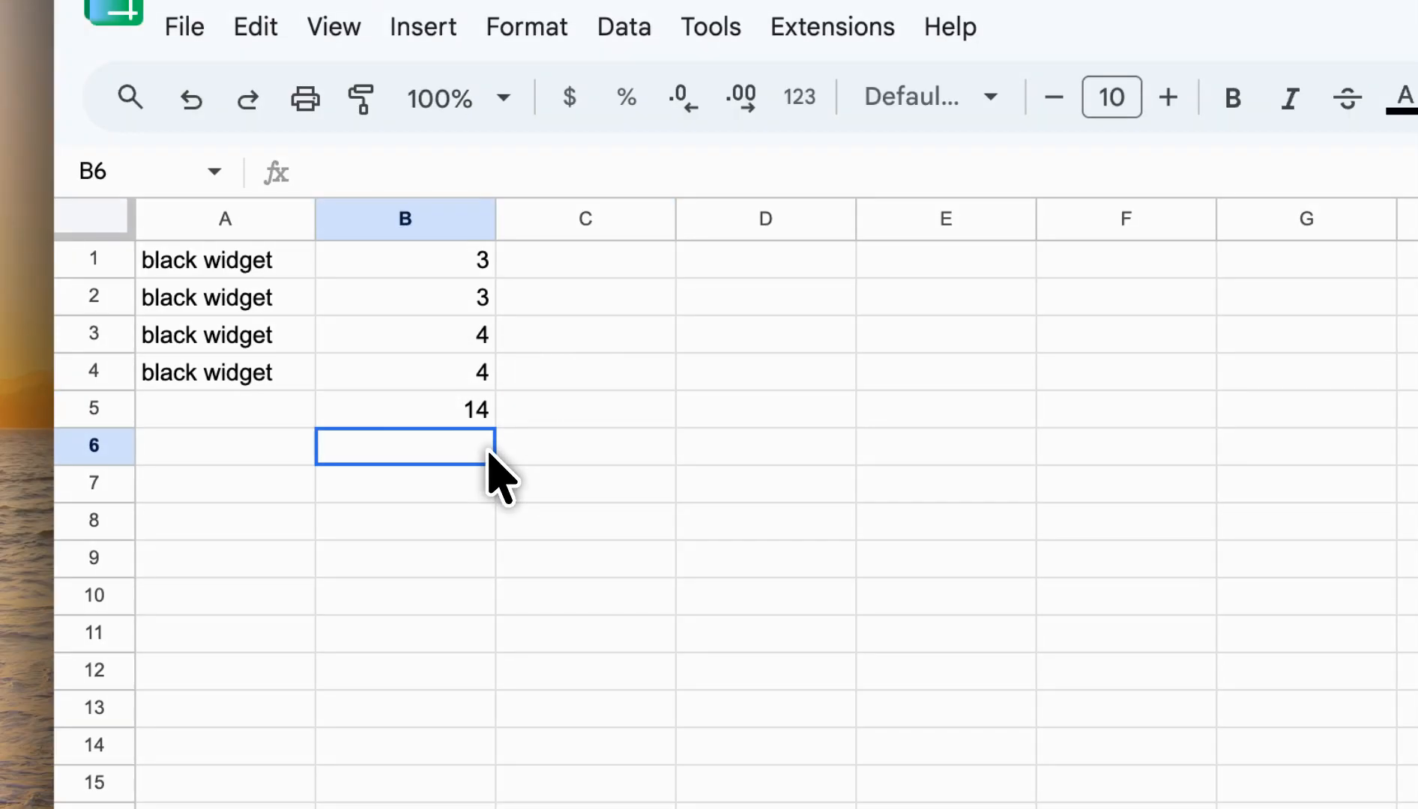